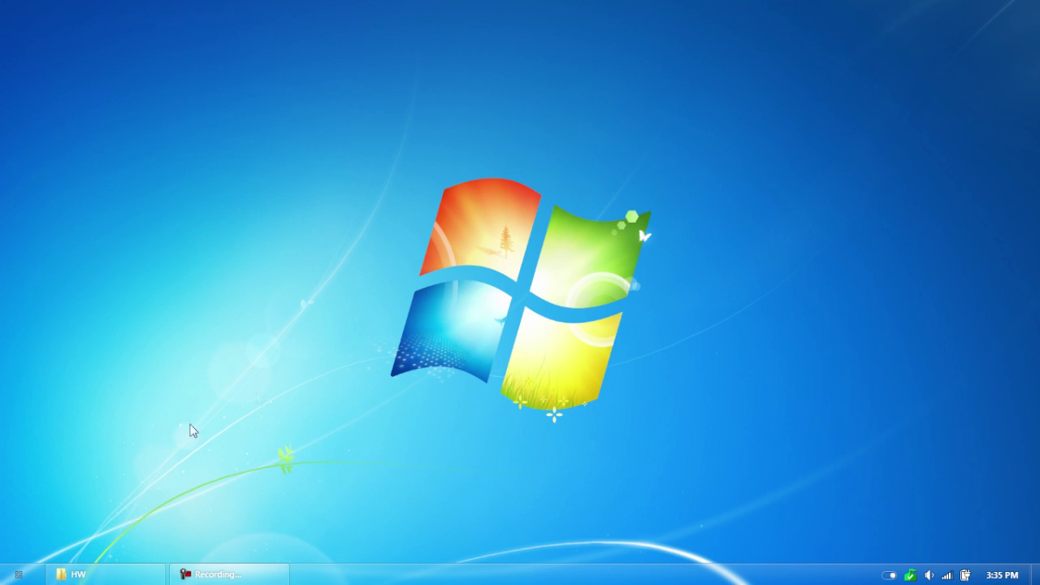
- Restore the HW downloads window and open its Universal Theme Patcher folder
click(120, 576)
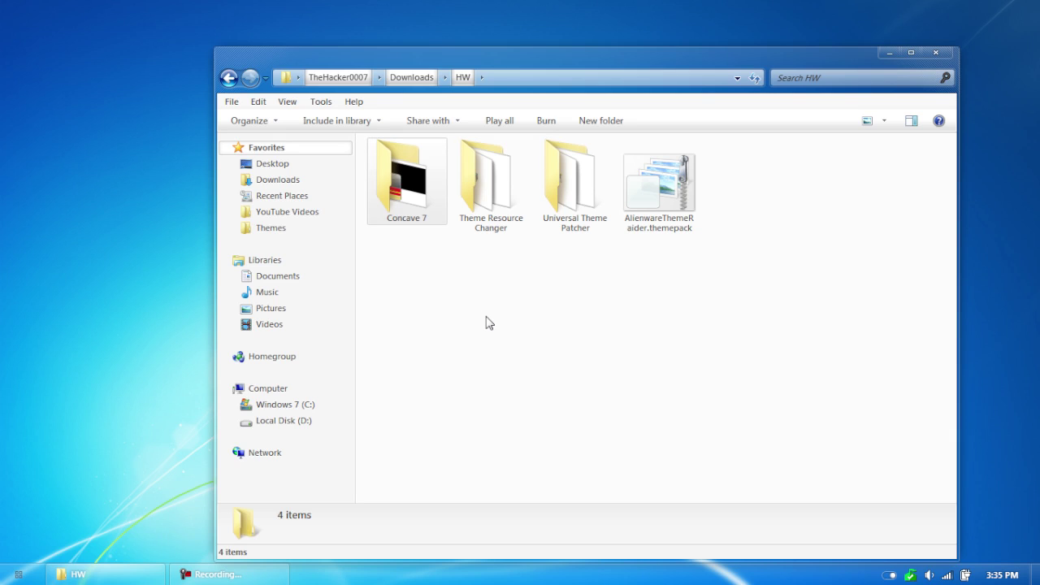
drag(629, 336, 481, 259)
drag(573, 322, 521, 261)
double_click(587, 224)
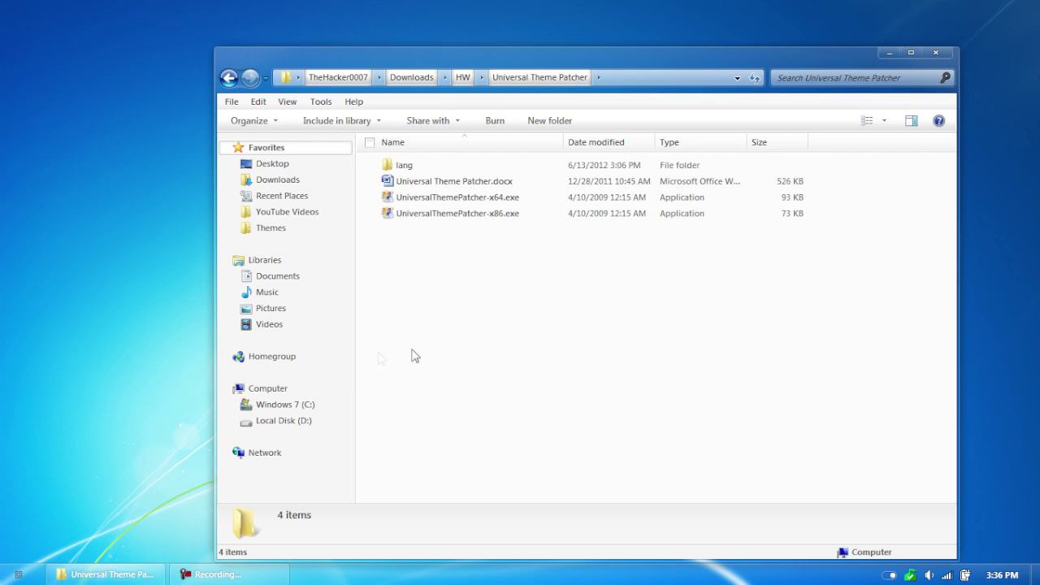
click(4, 579)
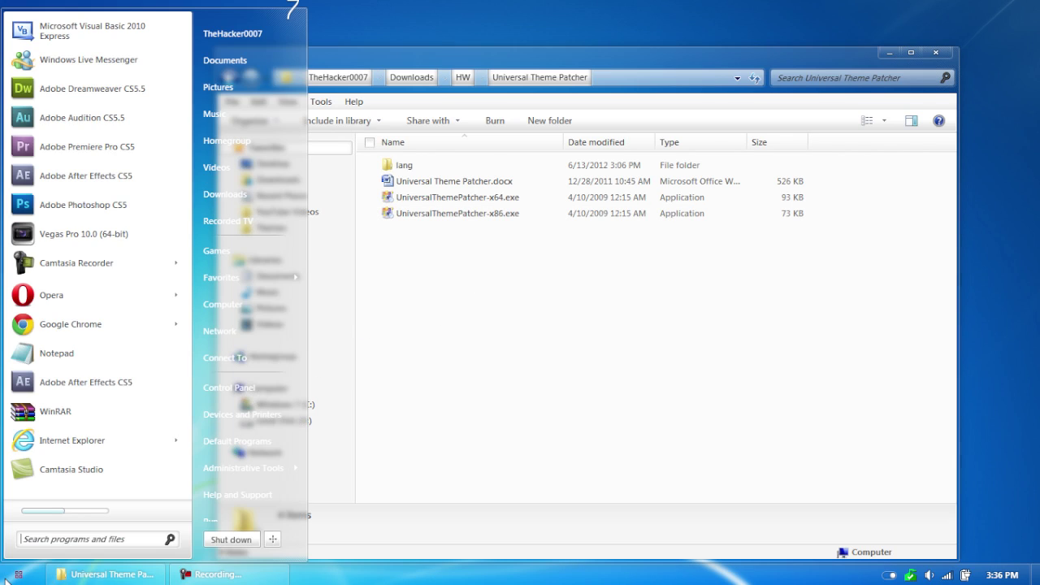
right_click(221, 309)
click(268, 298)
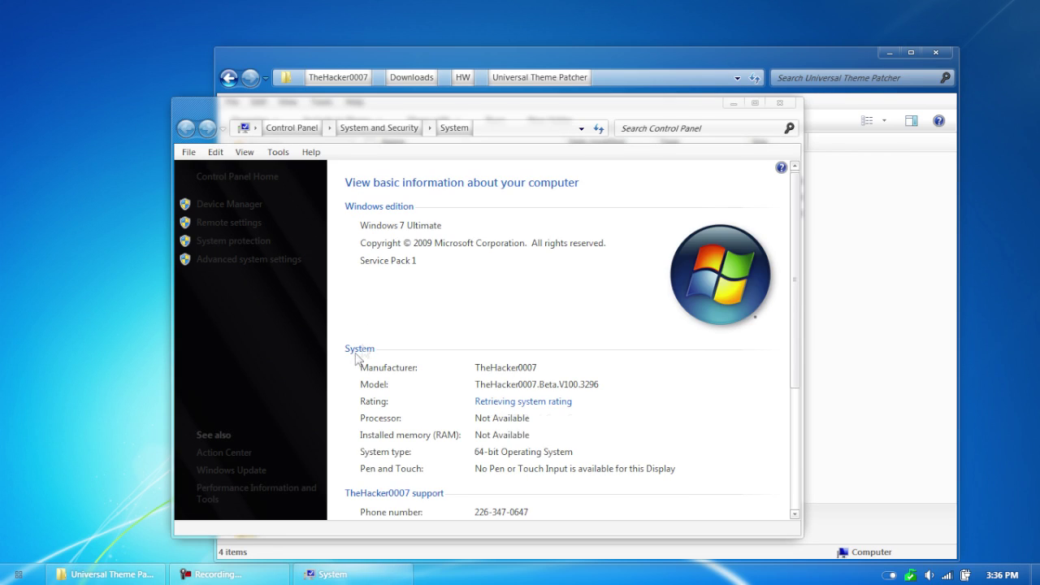
scroll(360, 360, down, 2)
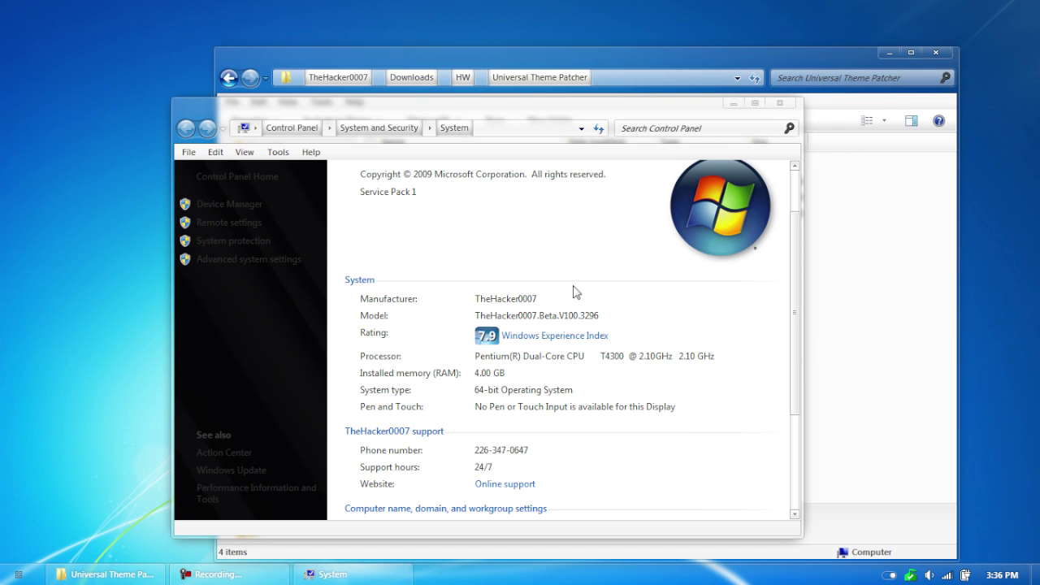
click(780, 104)
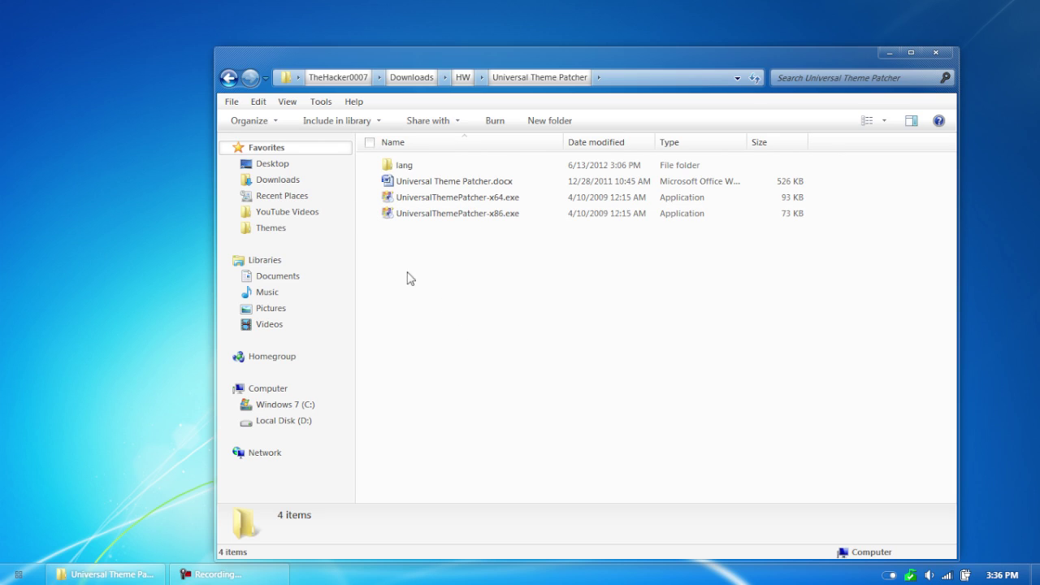
- Run UniversalThemePatcher-x64.exe, keeping English as the interface language
double_click(504, 203)
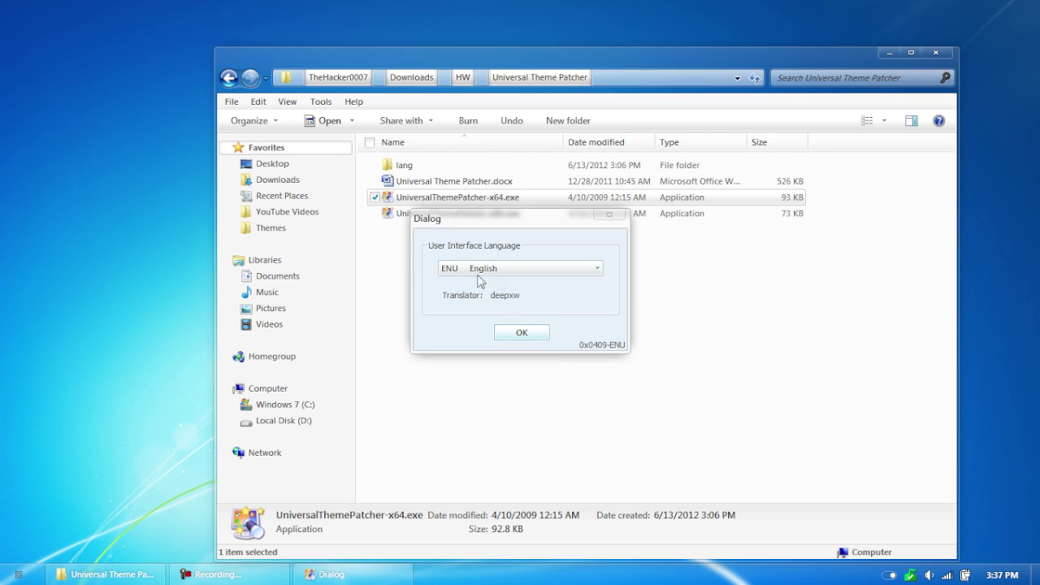
click(524, 335)
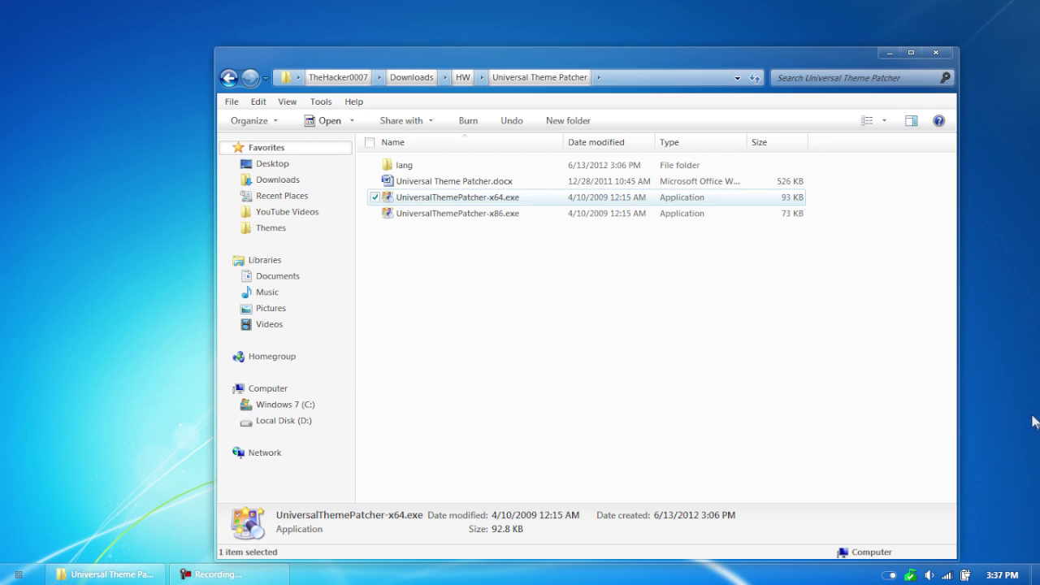
click(229, 79)
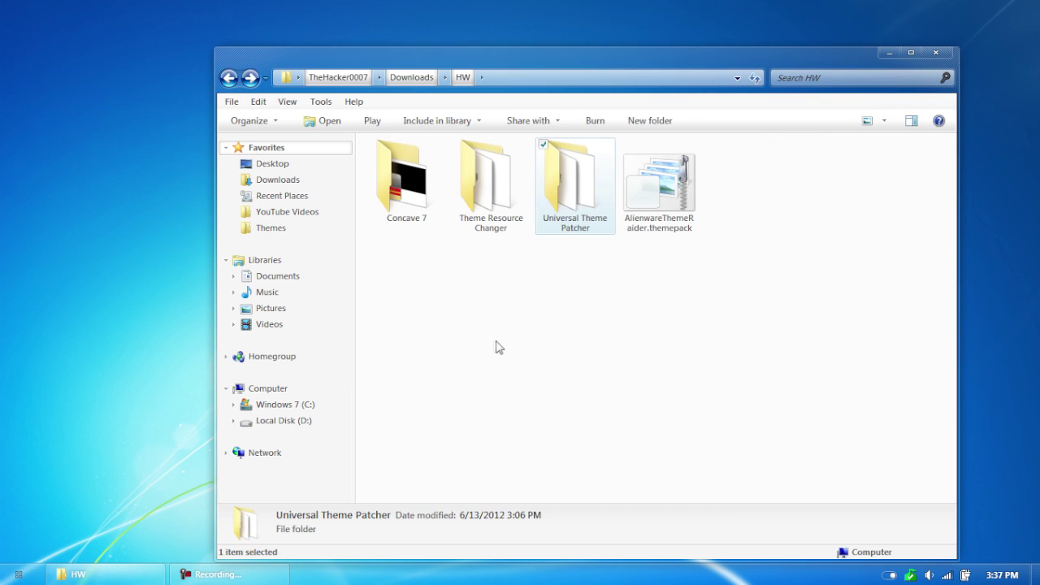
click(493, 222)
double_click(493, 223)
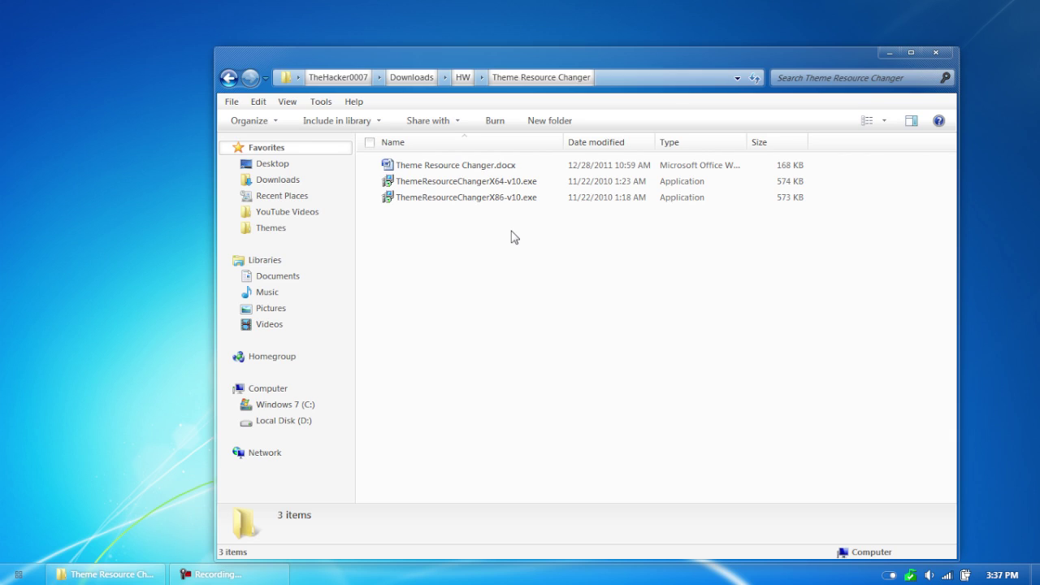
click(229, 77)
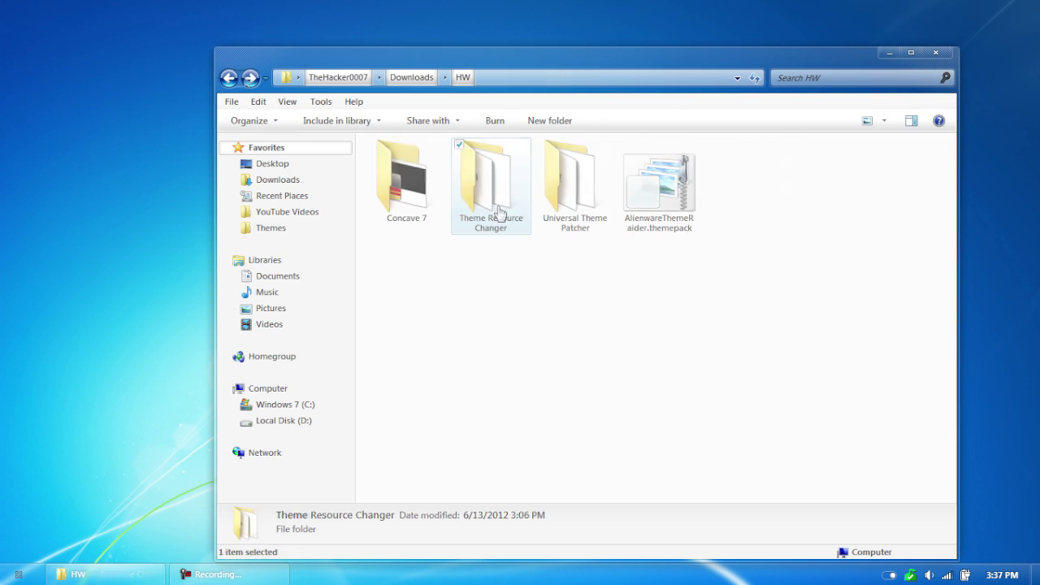
click(575, 300)
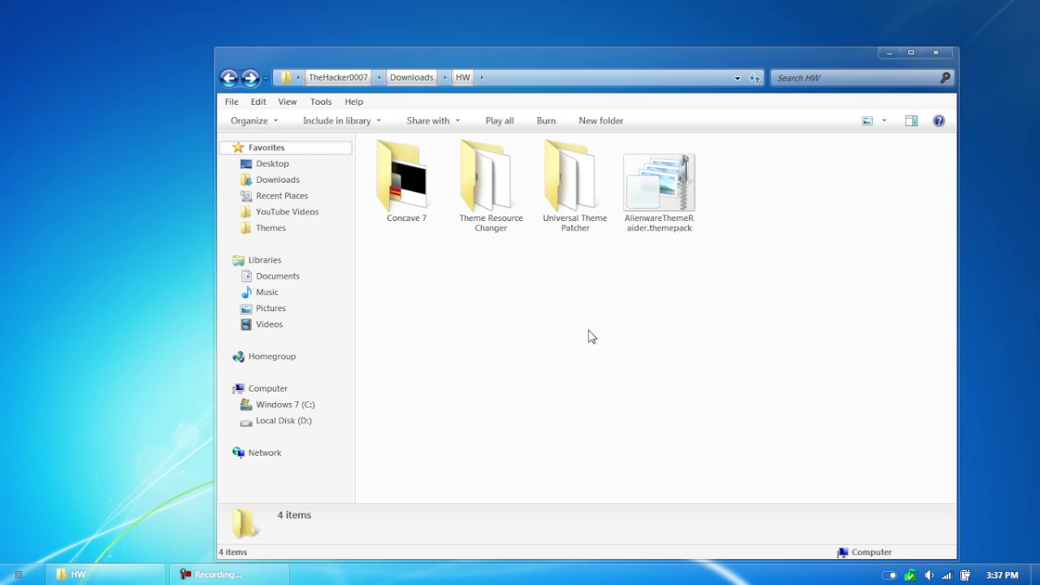
- Snap the HW window to the left half of the screen
key(super+Left)
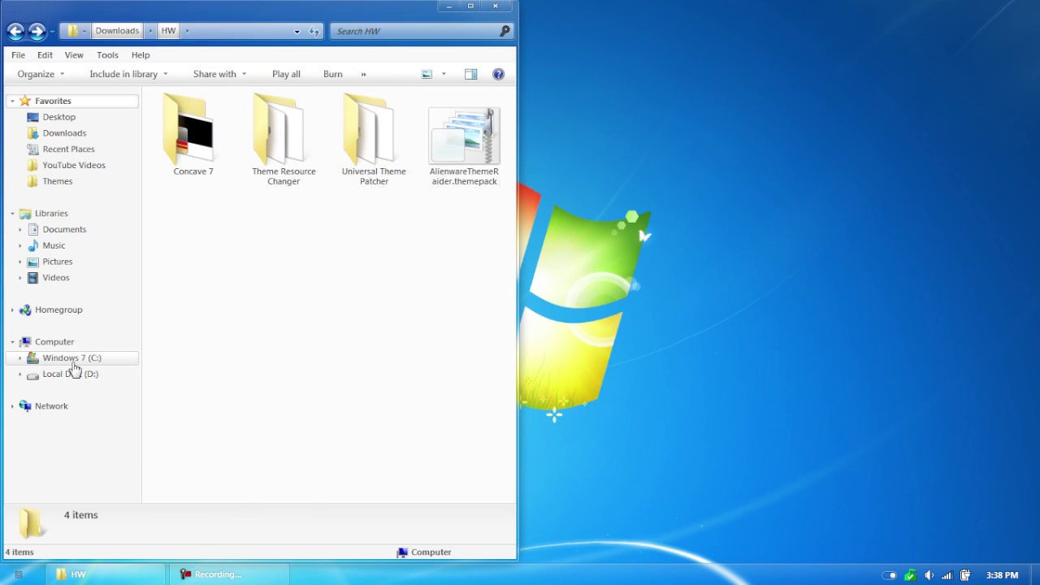
right_click(73, 367)
key(Escape)
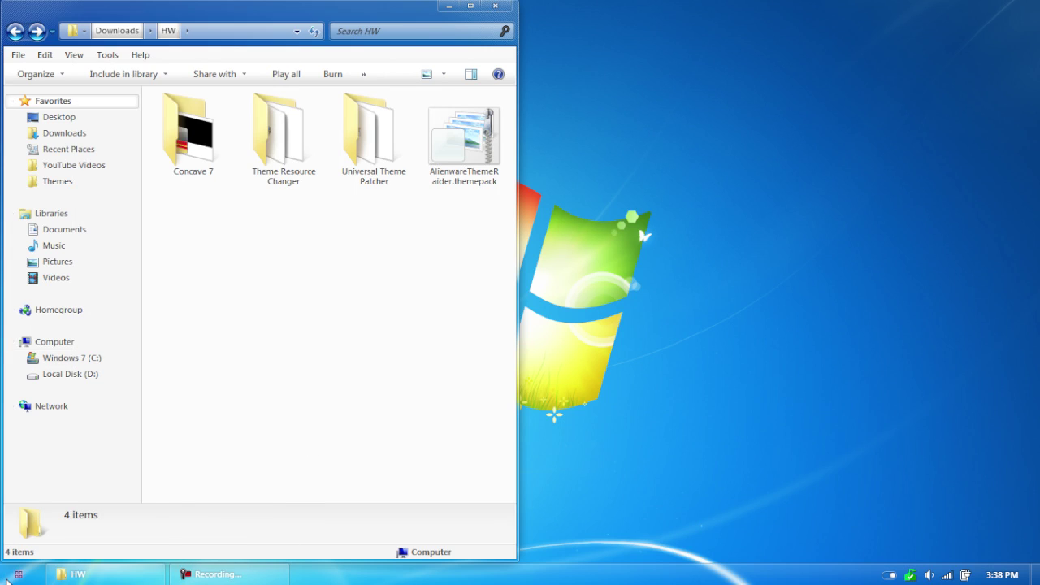
- Open Computer from Start, snap it to the right half, and open Windows 7 (C:)
key(super)
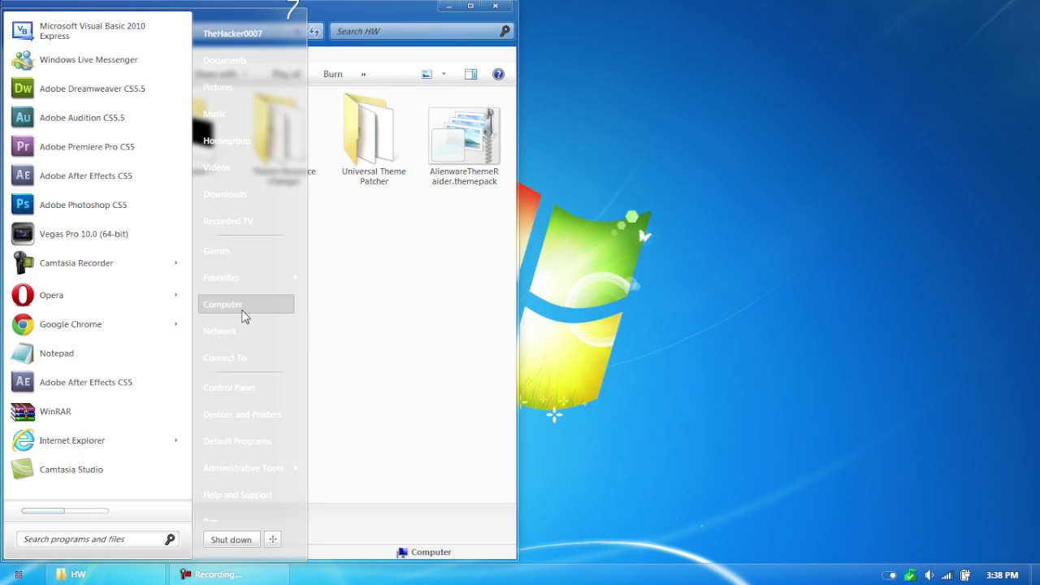
click(243, 312)
key(super+Right)
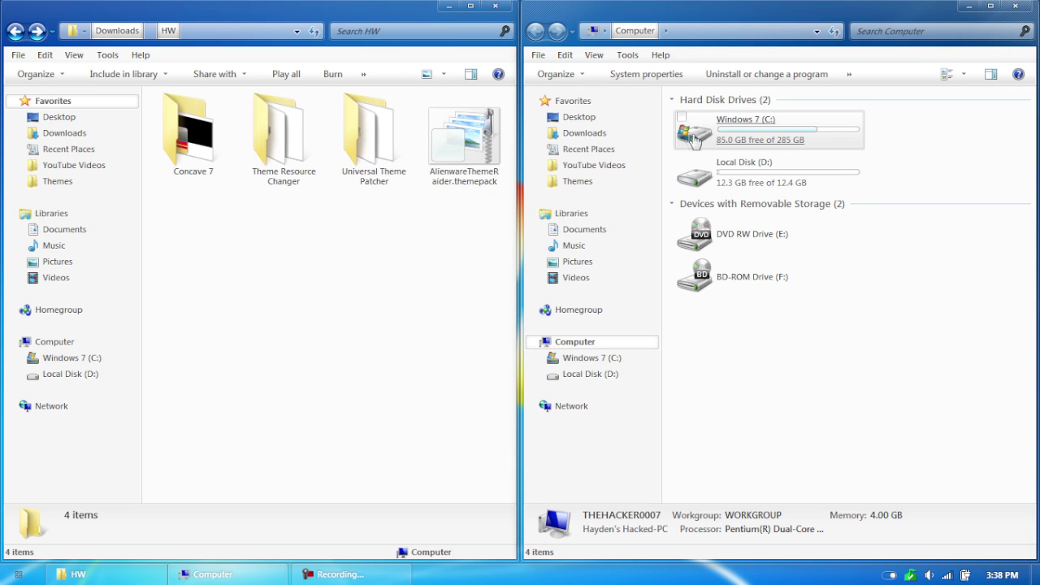
double_click(842, 133)
- In the right window, navigate to C:\Windows\Resources\Themes
drag(1033, 151, 1031, 236)
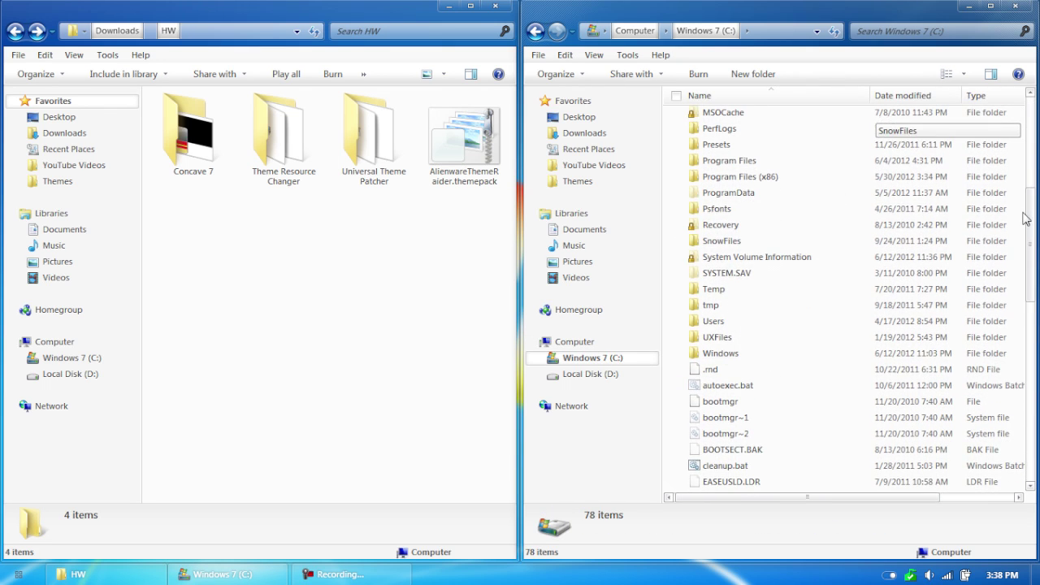
double_click(929, 365)
drag(1032, 142, 1031, 241)
double_click(957, 236)
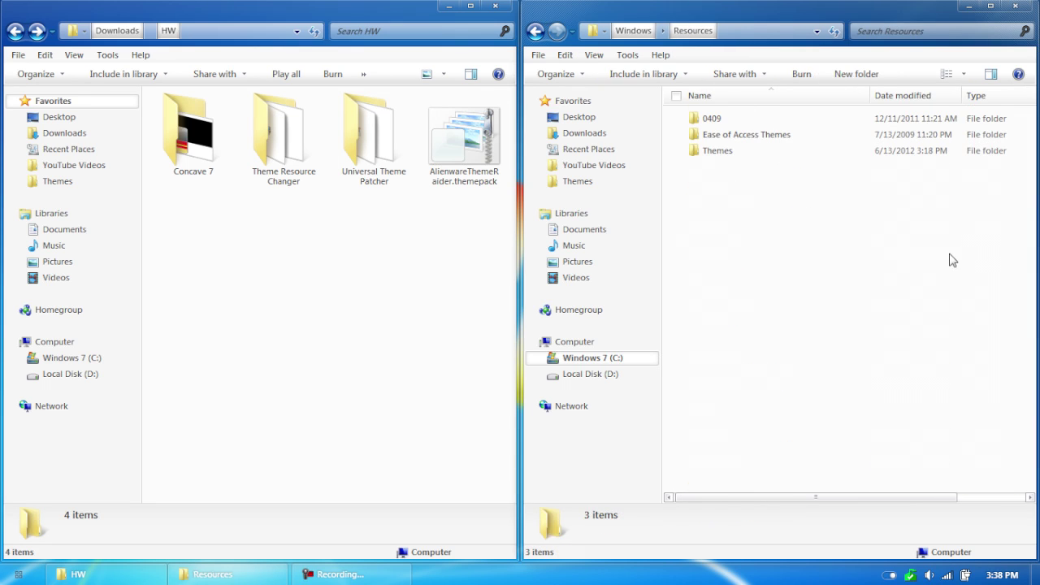
double_click(722, 152)
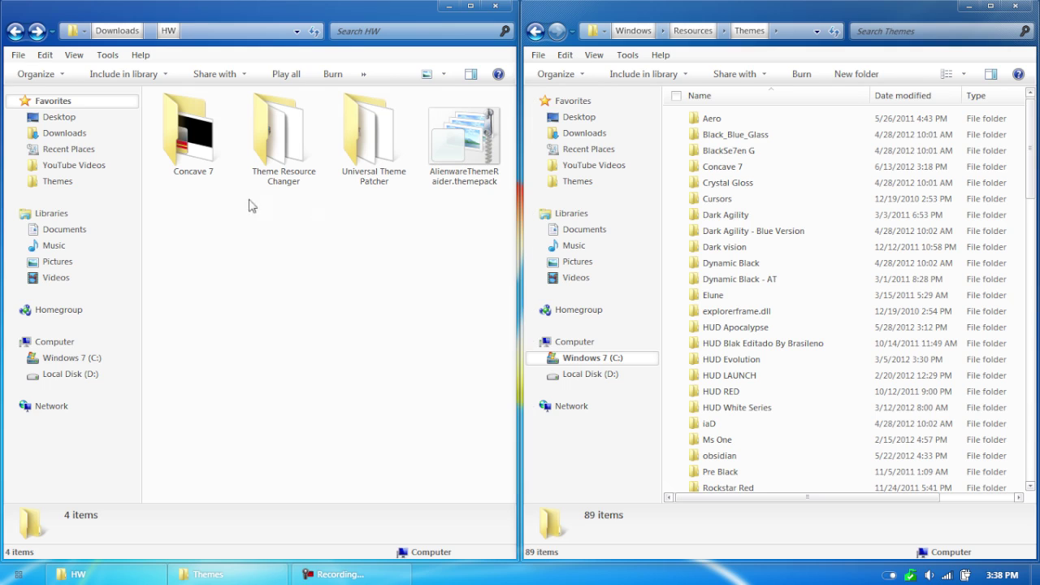
- Move both Concave 7 items into the Themes folder, then undo the move with Edit > Undo
double_click(203, 158)
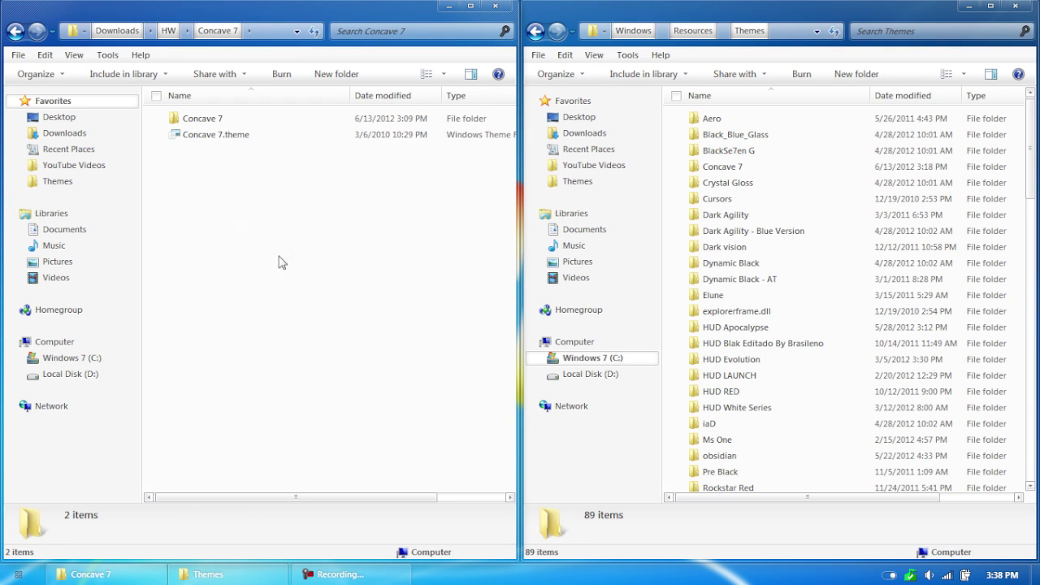
mouse_move(310, 231)
mouse_down()
mouse_move(235, 122)
mouse_move(676, 220)
mouse_up()
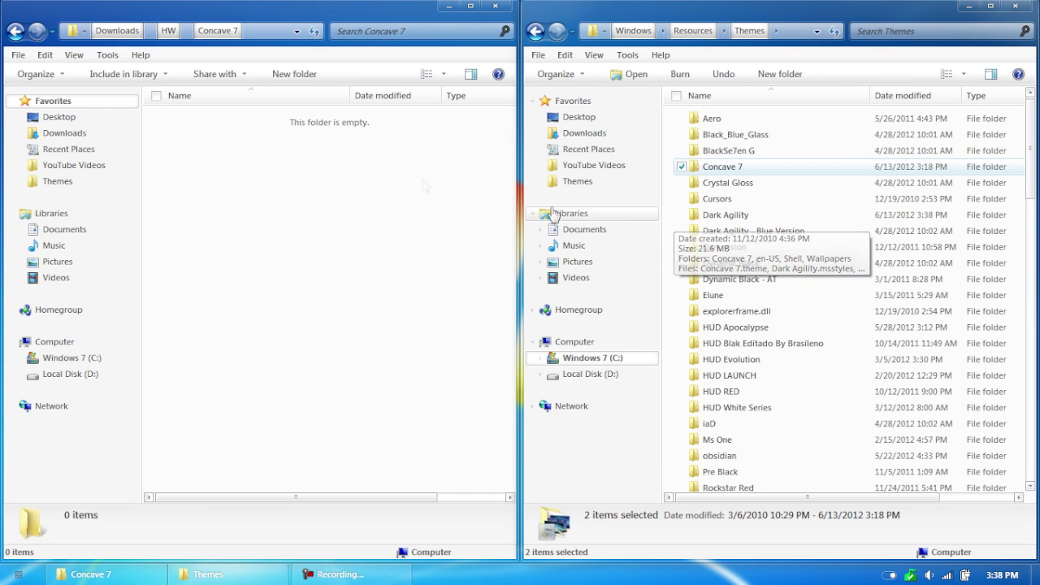
click(43, 55)
click(61, 73)
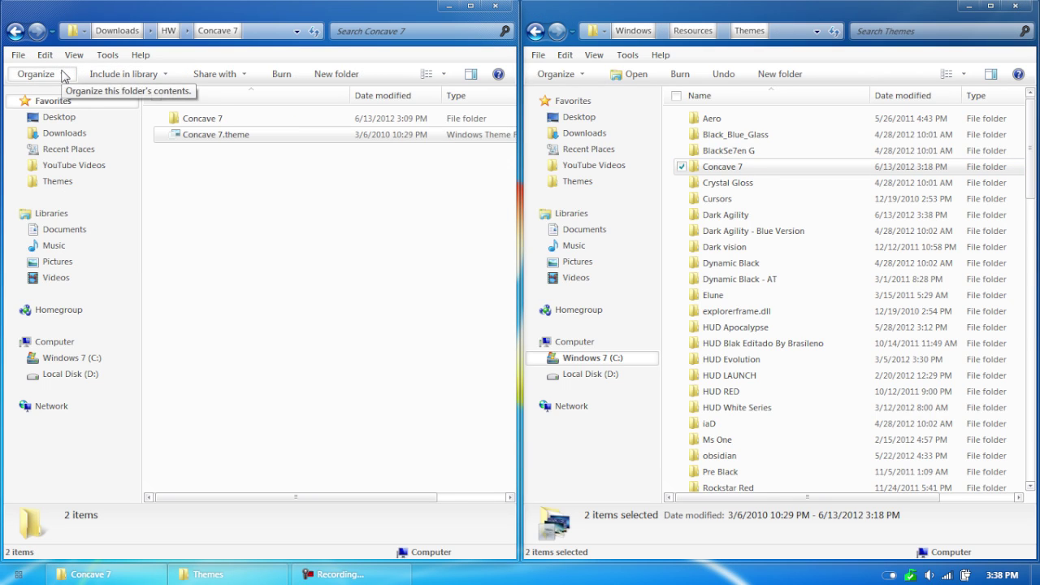
mouse_move(215, 126)
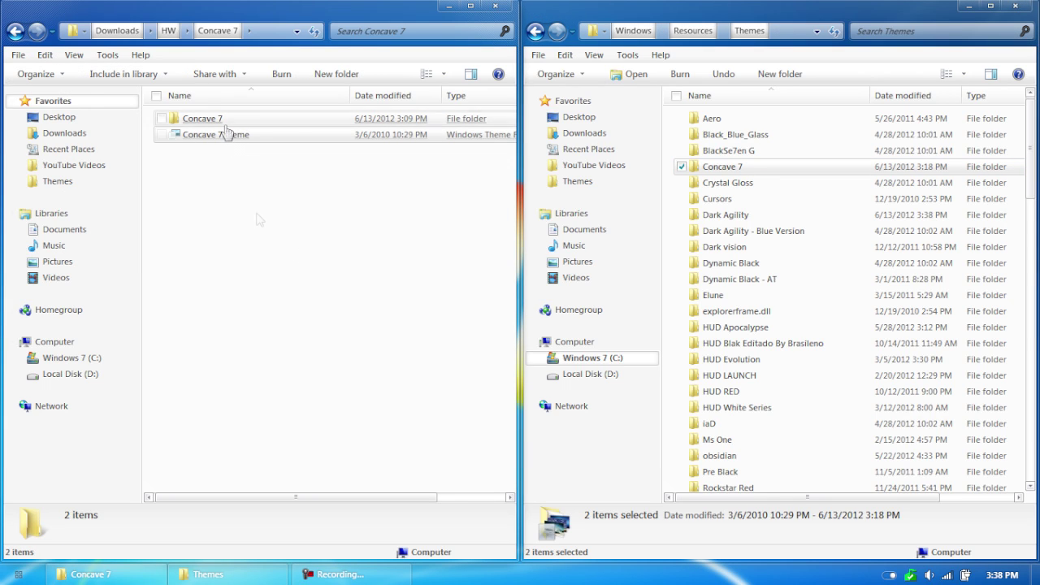
- Check the Concave 7 folder inside Themes, then return the left window to HW
double_click(744, 167)
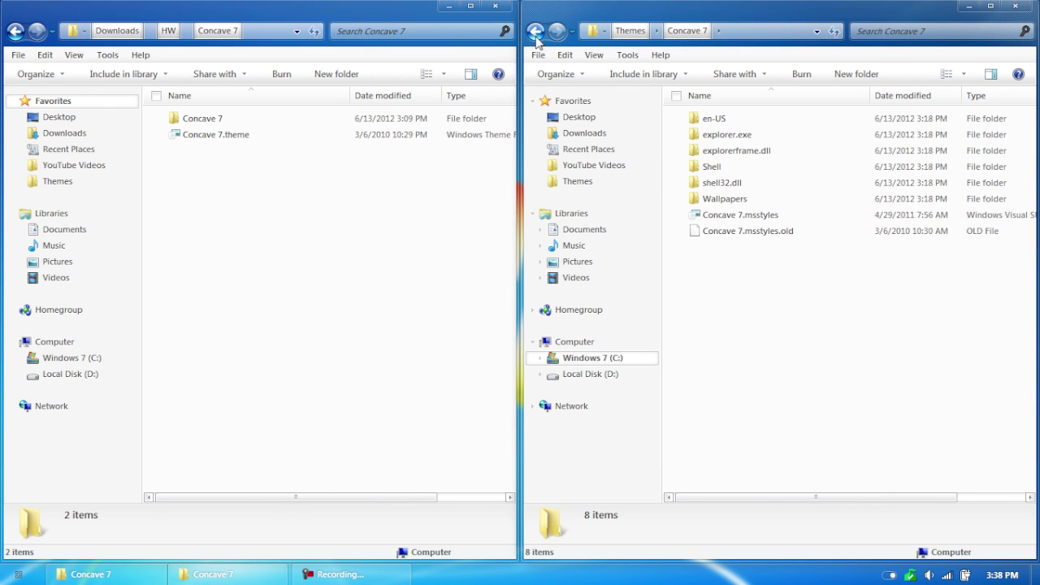
click(535, 36)
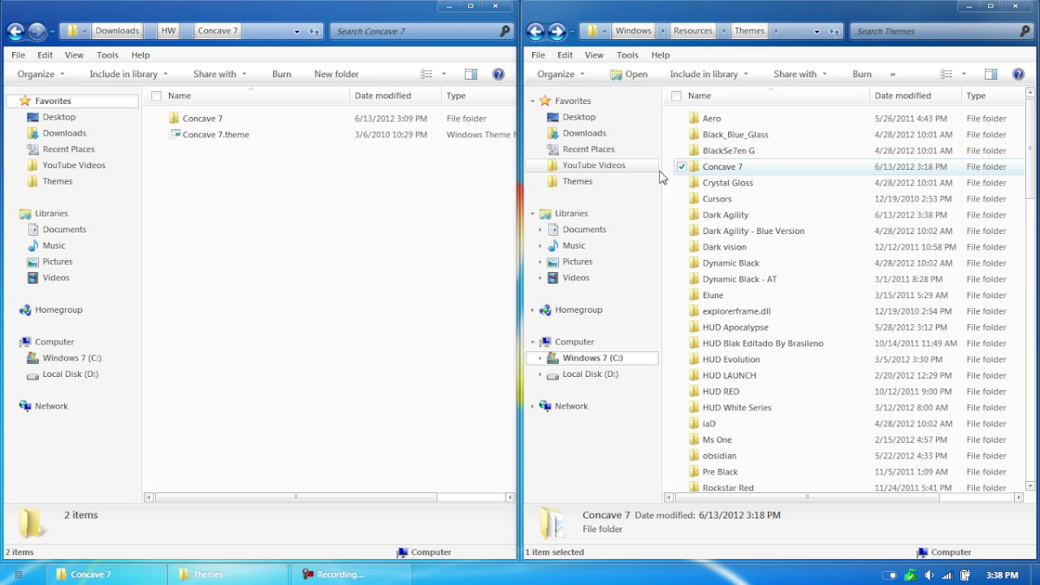
click(15, 31)
- Close the Themes window and restore HW to a centred normal-size window
click(292, 306)
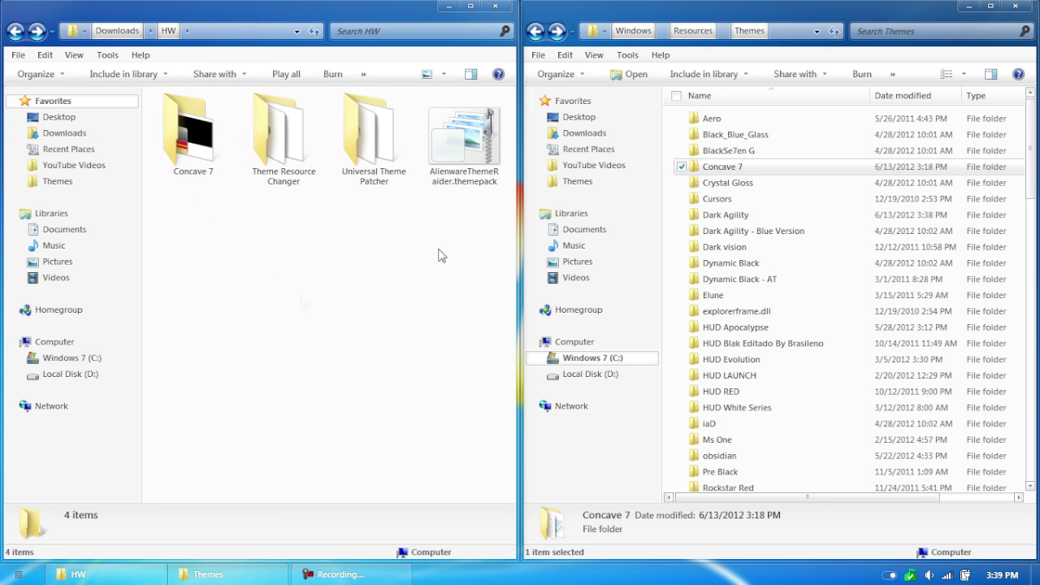
drag(1032, 146, 1036, 122)
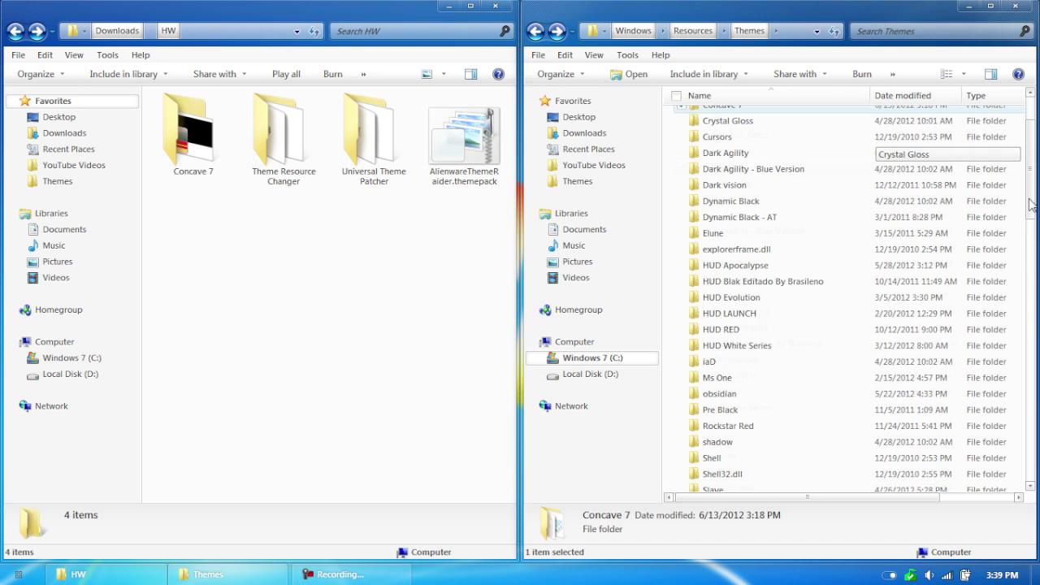
click(1015, 6)
drag(287, 24, 661, 43)
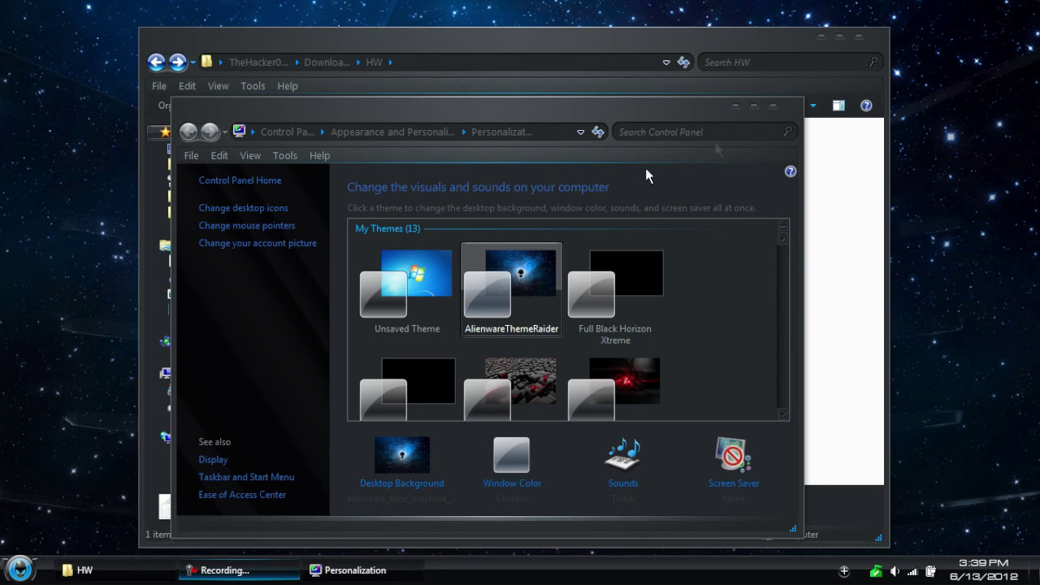
- Close Personalization and the HW window, then open Documents from the Start menu
click(775, 107)
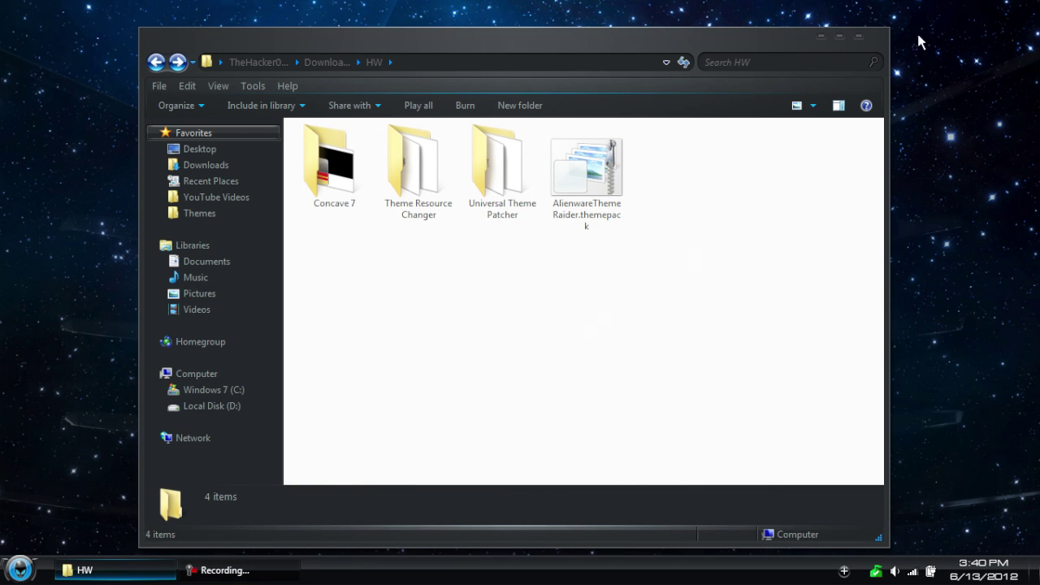
click(866, 40)
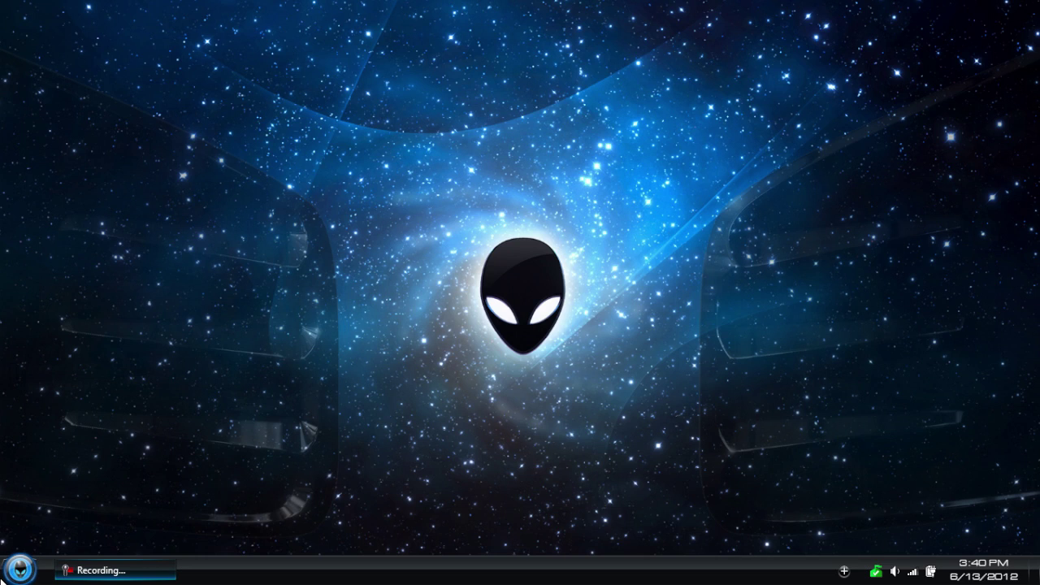
click(11, 576)
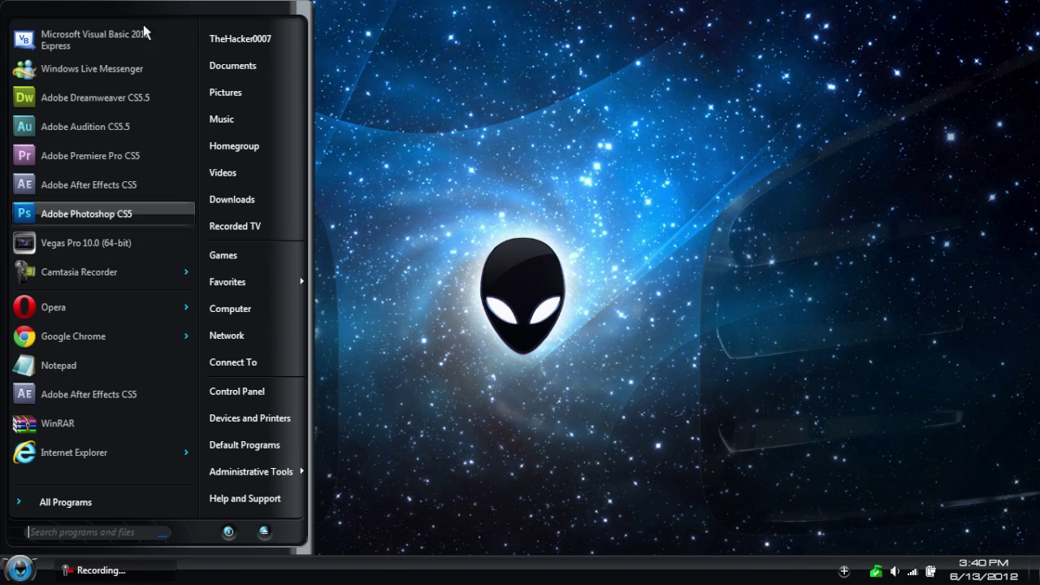
click(254, 79)
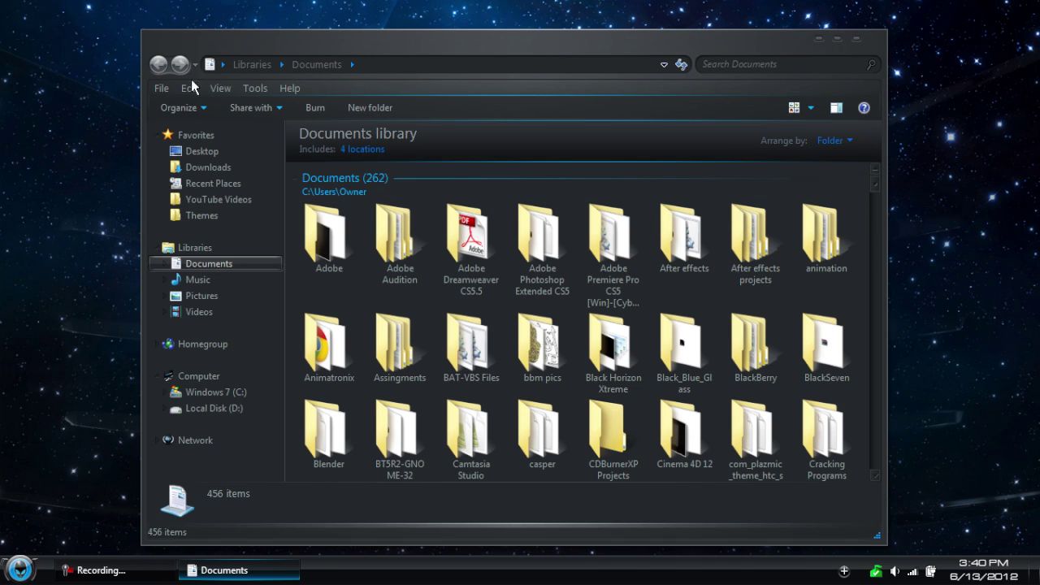
- Browse the Desktop folder's 162 items, then close the Explorer window
click(188, 136)
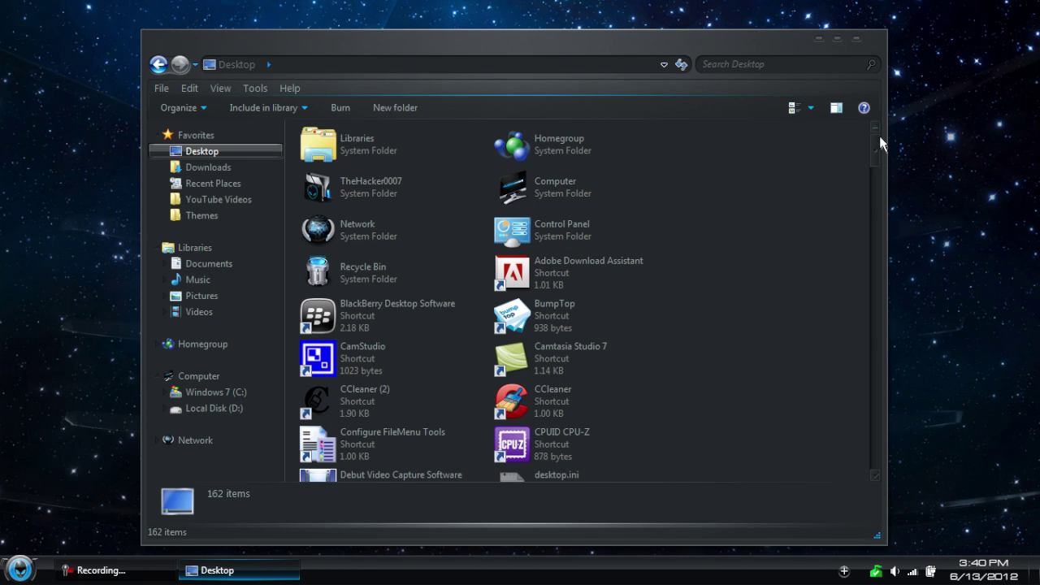
drag(876, 137, 875, 220)
scroll(872, 251, up, 5)
scroll(872, 251, up, 5)
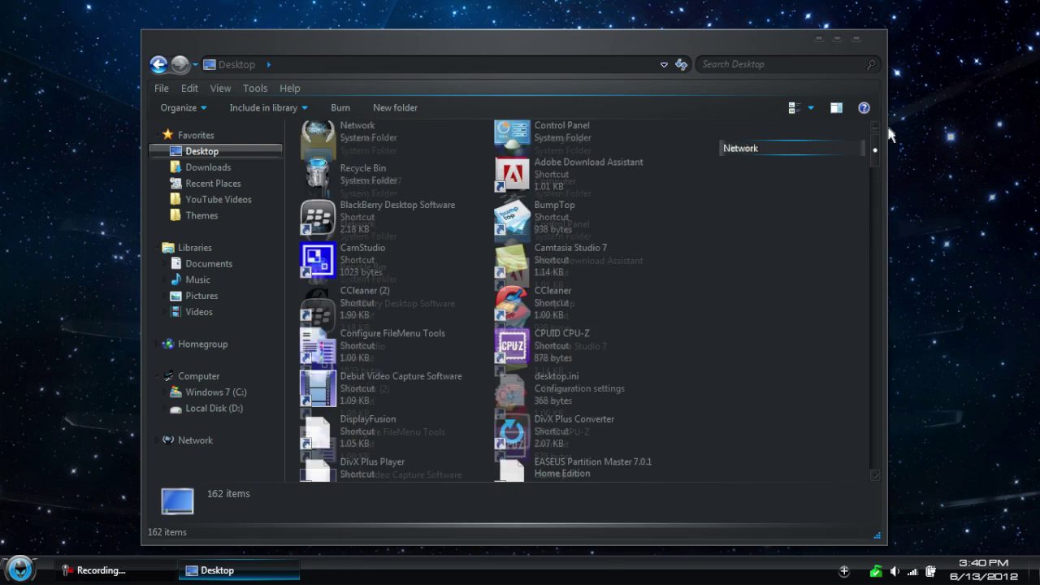
scroll(872, 251, up, 3)
click(863, 41)
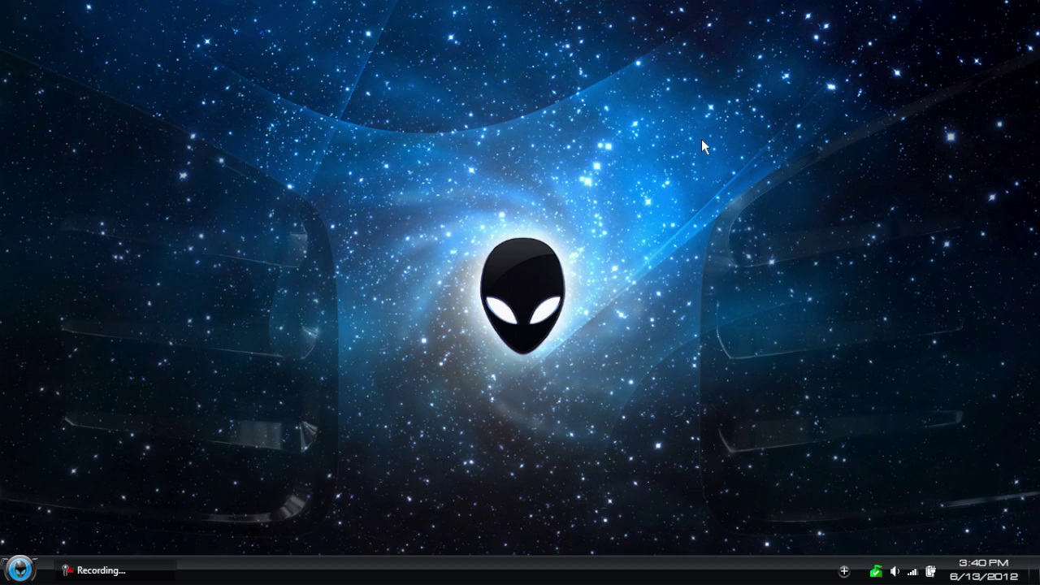
right_click(625, 170)
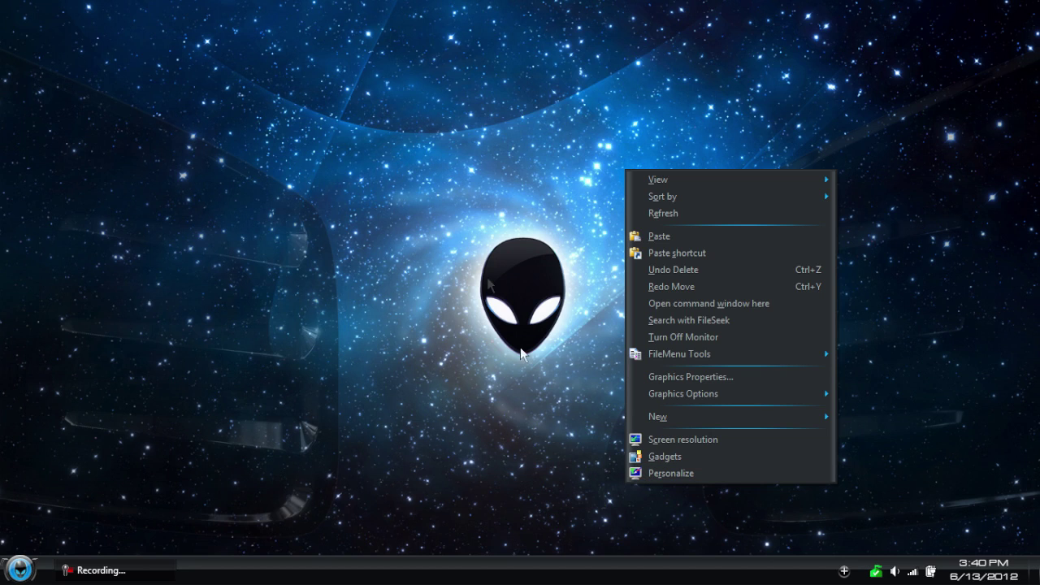
click(650, 478)
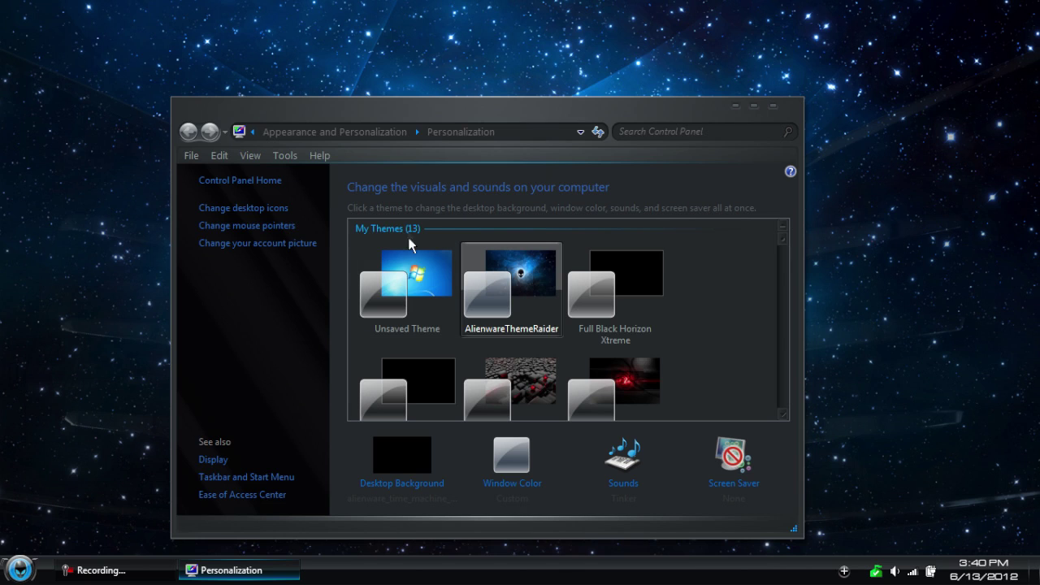
drag(780, 234, 784, 278)
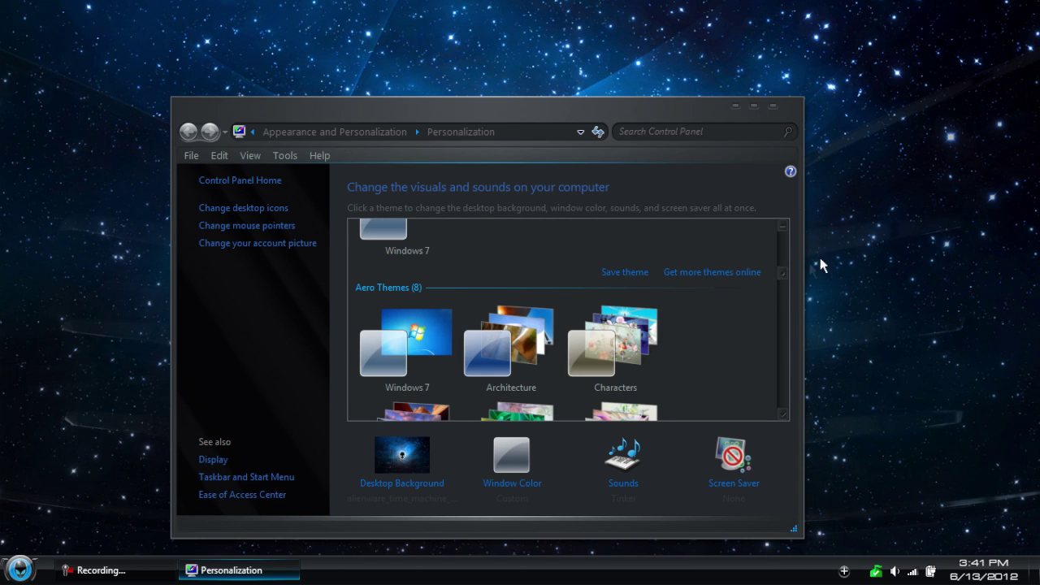
drag(782, 279, 797, 246)
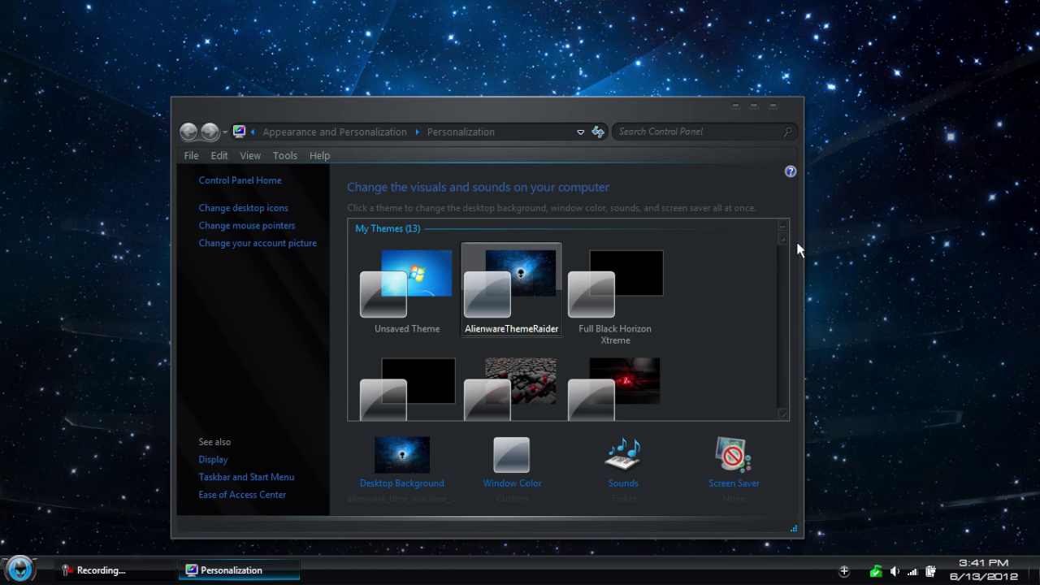
drag(780, 239, 779, 277)
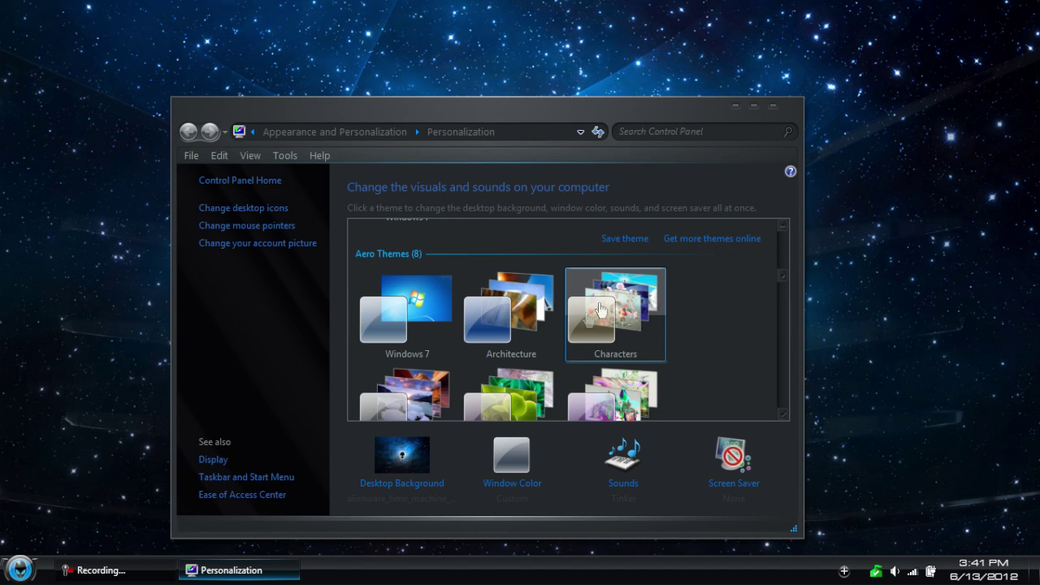
click(776, 107)
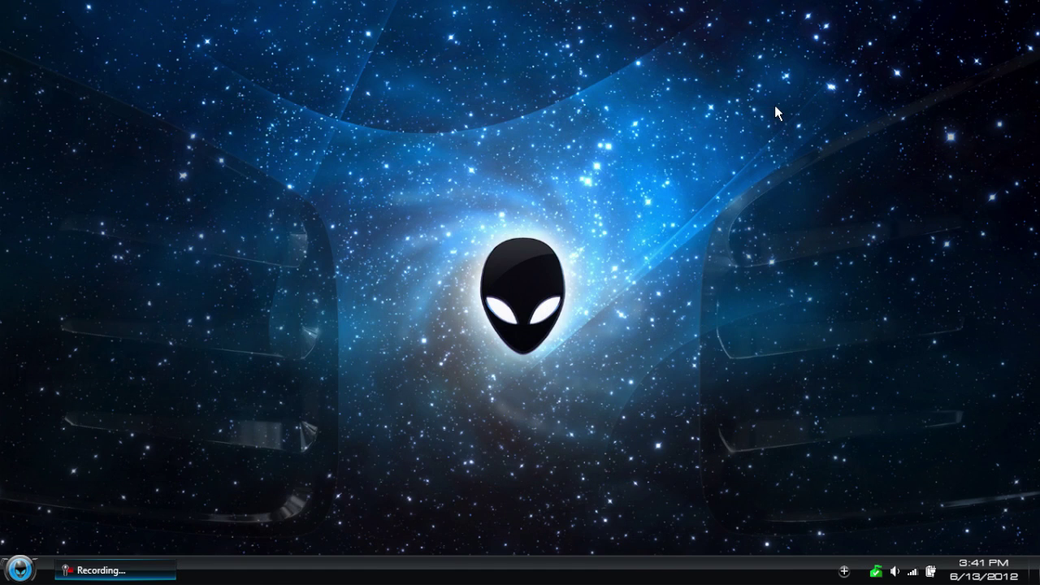